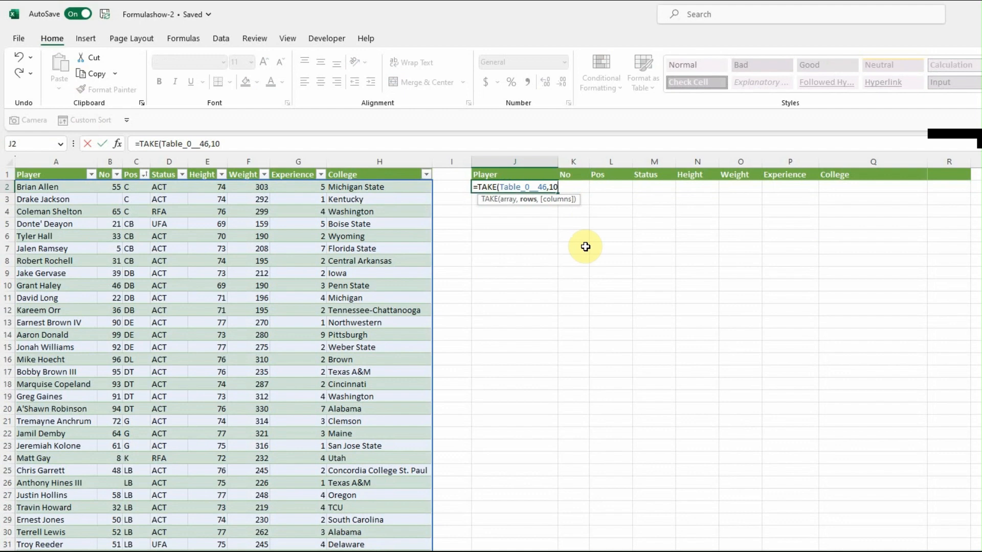
Complete the formula =TAKE(Table_0__46,10) in J2 to return the first 10 rows of the player table.
type(")")
key("Return")
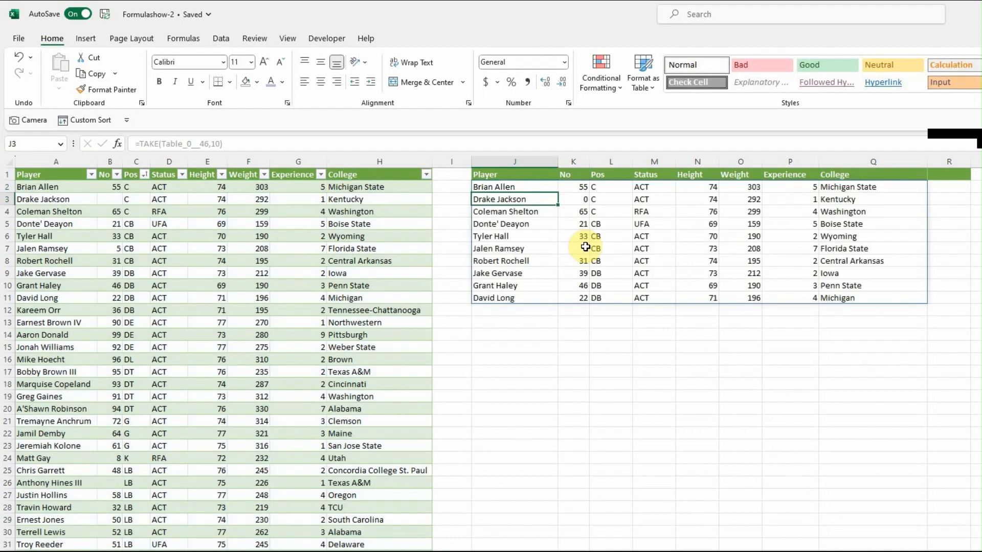
key("Up")
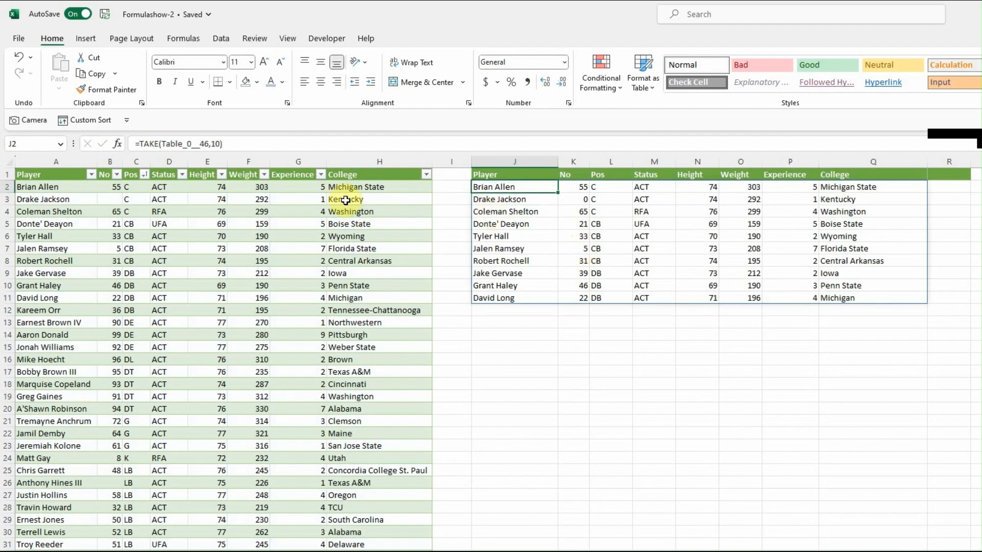
Try the J2 formula with the row and column counts left blank as =TAKE(Table_0__46,,), and clear the cell.
left_click(220, 144)
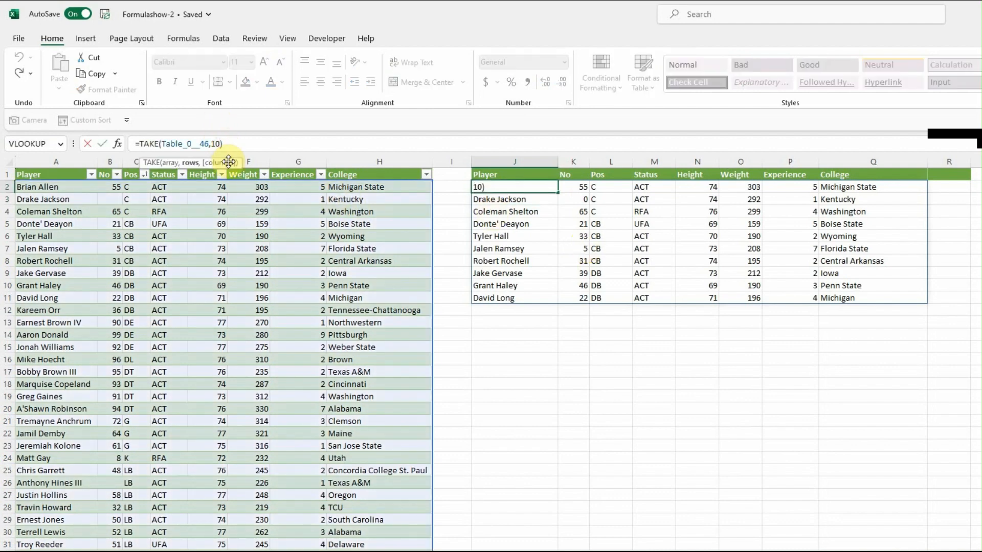
key("BackSpace")
key("BackSpace")
type(",")
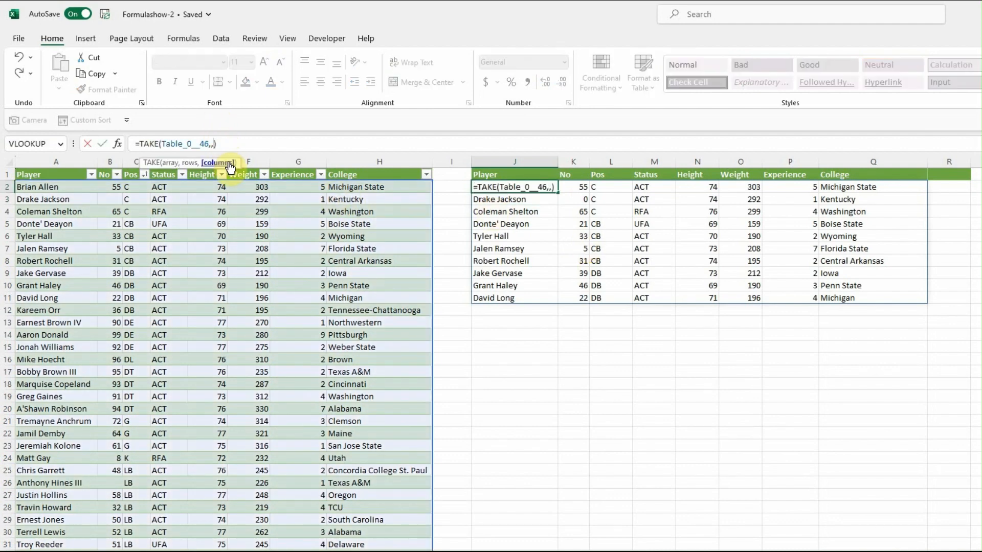
key("Return")
key("Up")
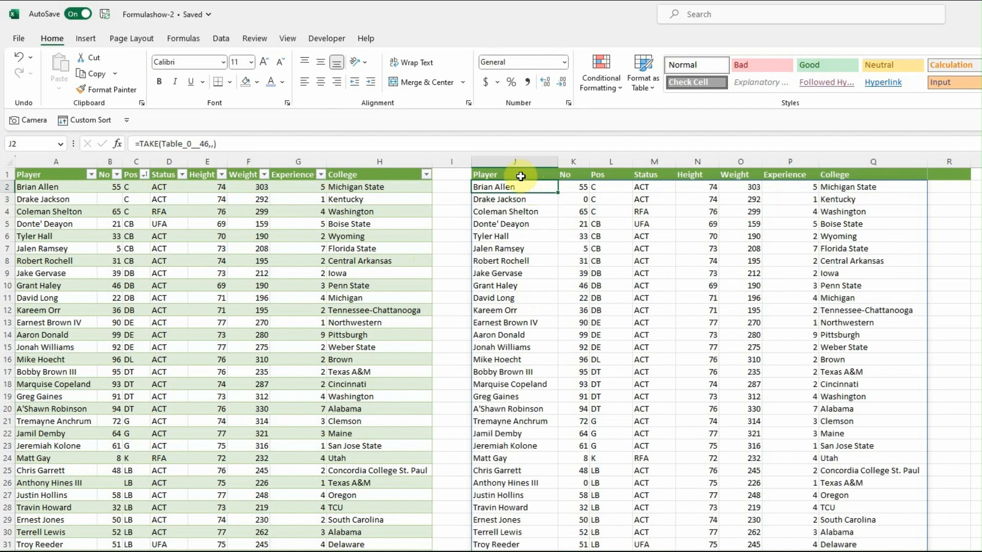
key("Delete")
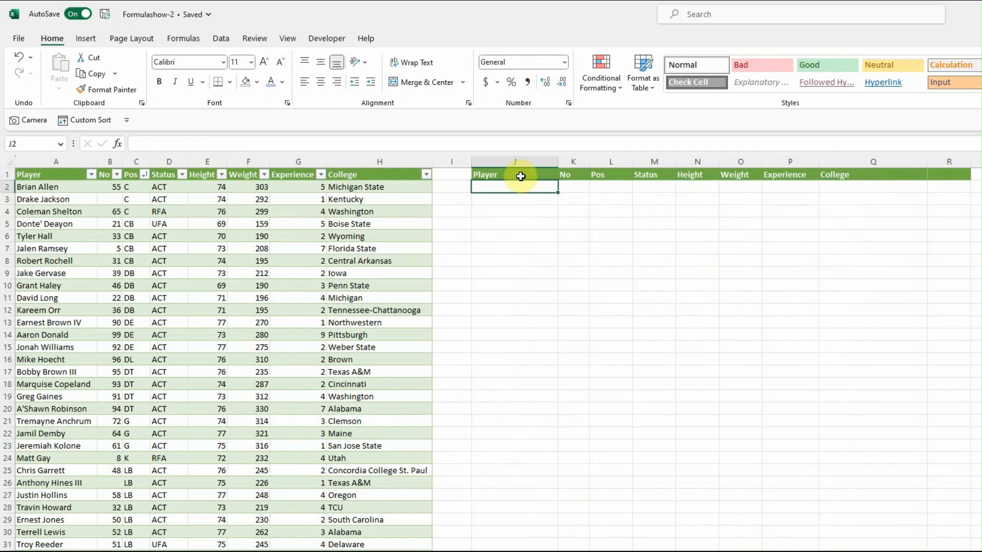
Start a TAKE formula in J2 with a nested SORT that uses the whole table Table_0__46 as its array.
type("=TAKE(SORT(")
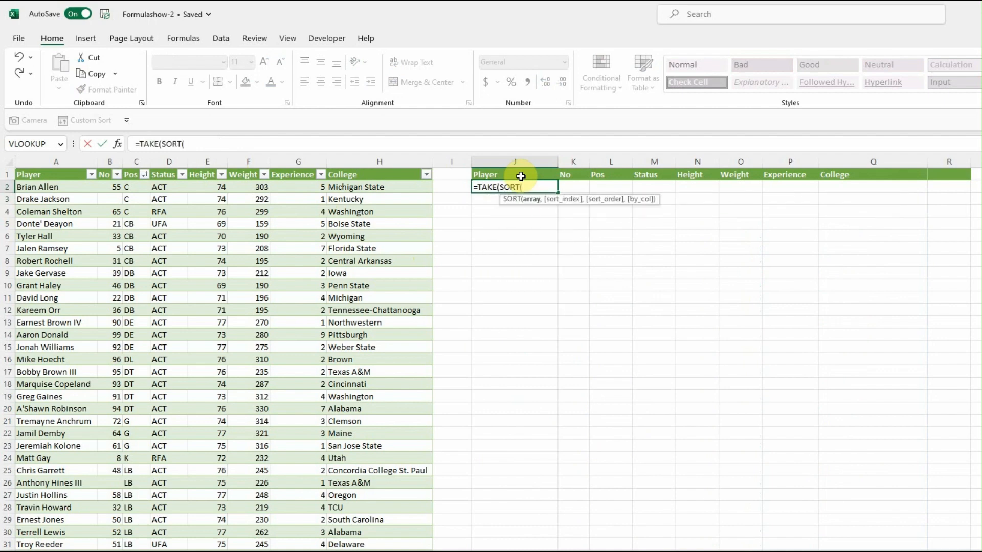
left_click(53, 186)
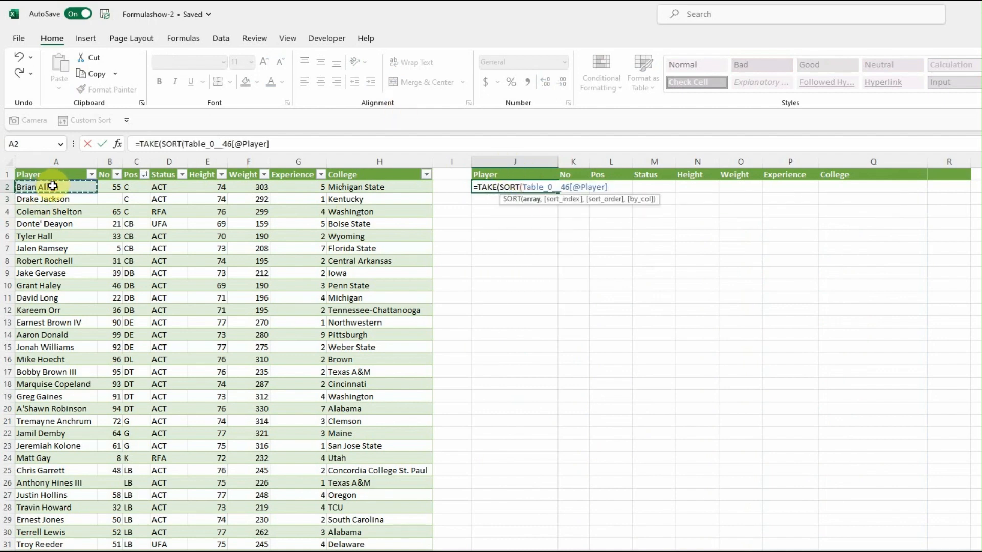
key("ctrl+shift+Right")
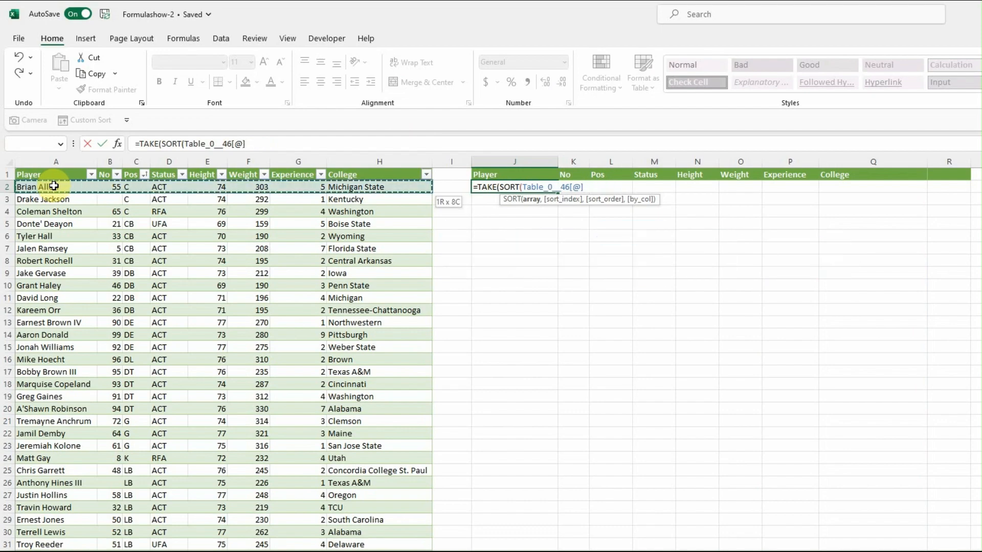
key("ctrl+shift+Down")
scroll(306, 253, "up", 10)
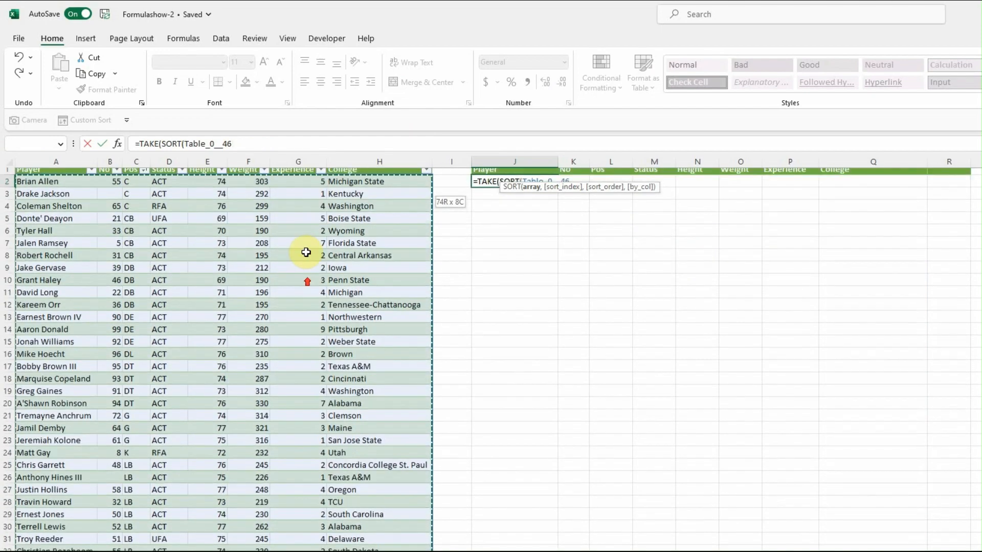
type(",")
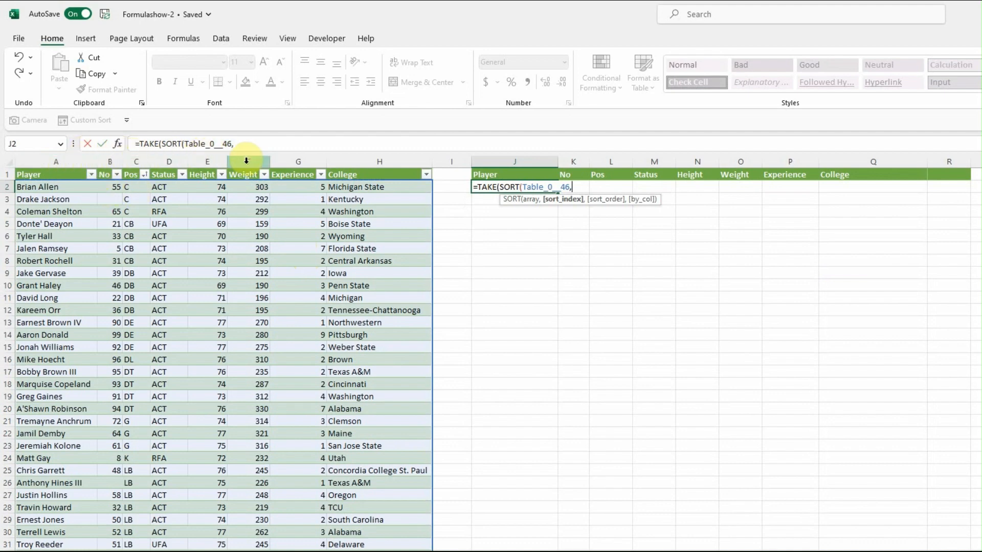
Complete the formula as =TAKE(SORT(Table_0__46,6,-1),10) to return the 10 heaviest players in descending order of weight.
type("6")
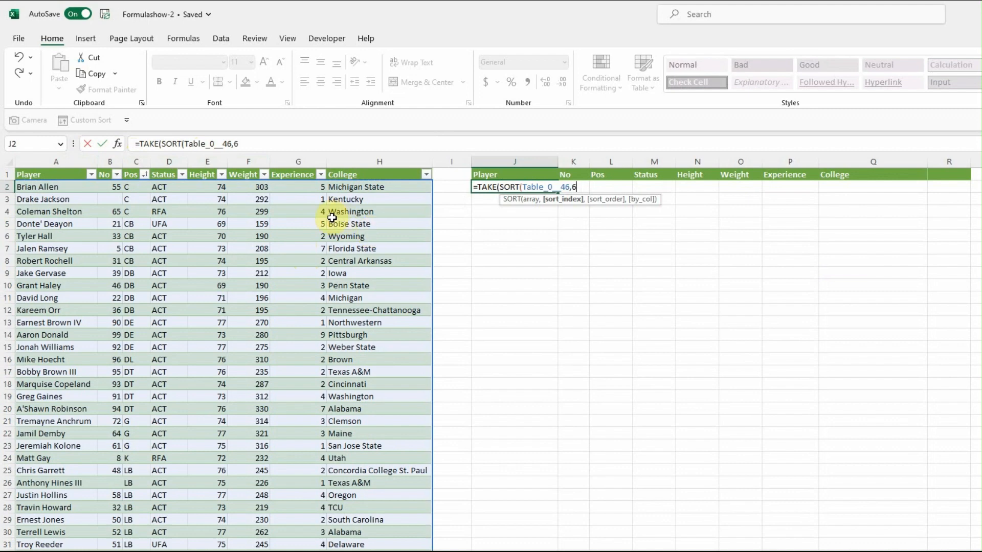
type("+,")
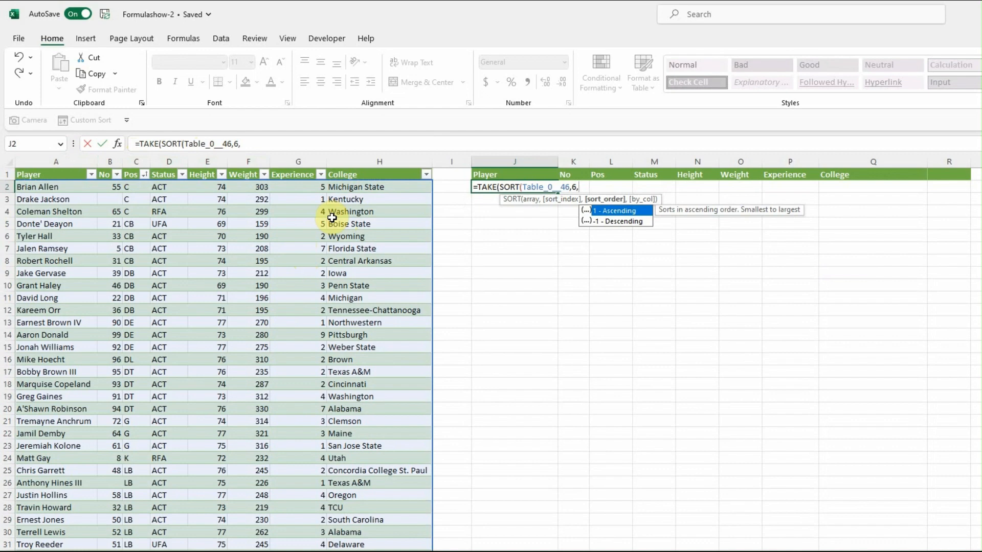
type("-1)")
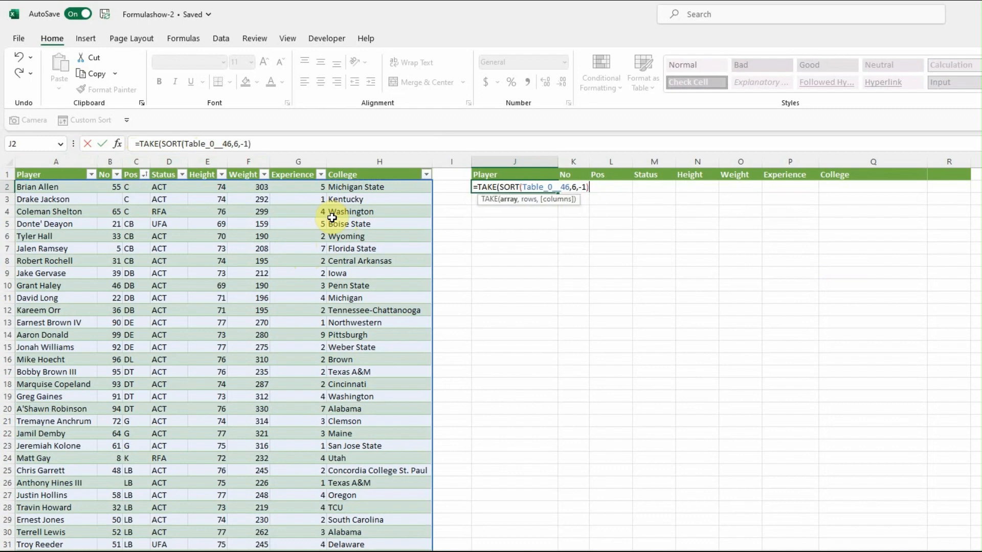
type(",10)")
key("Return")
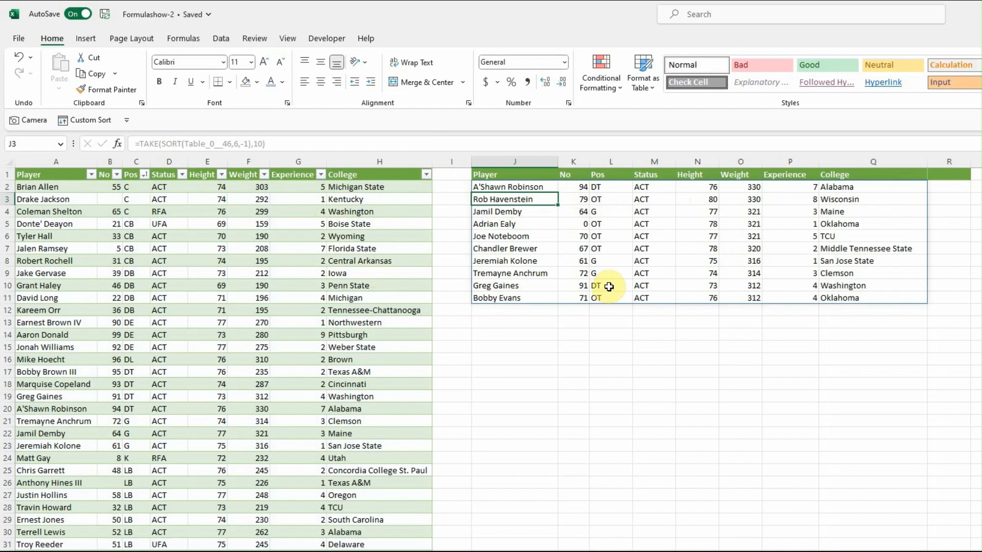
Change the J2 formula to =TAKE(SORT(Table_0__46,6,-1),10,1) so that it returns only the Player column.
left_click(543, 186)
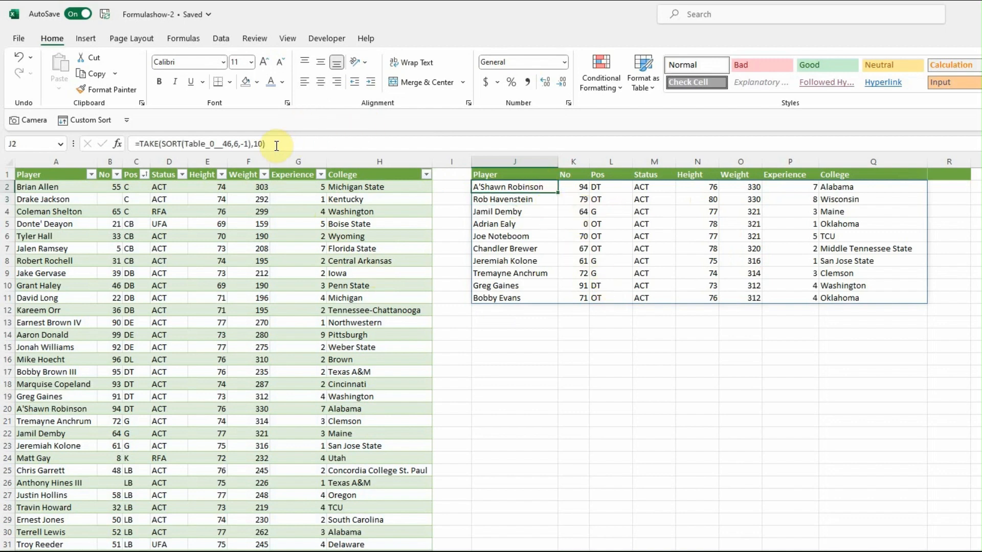
left_click(244, 145)
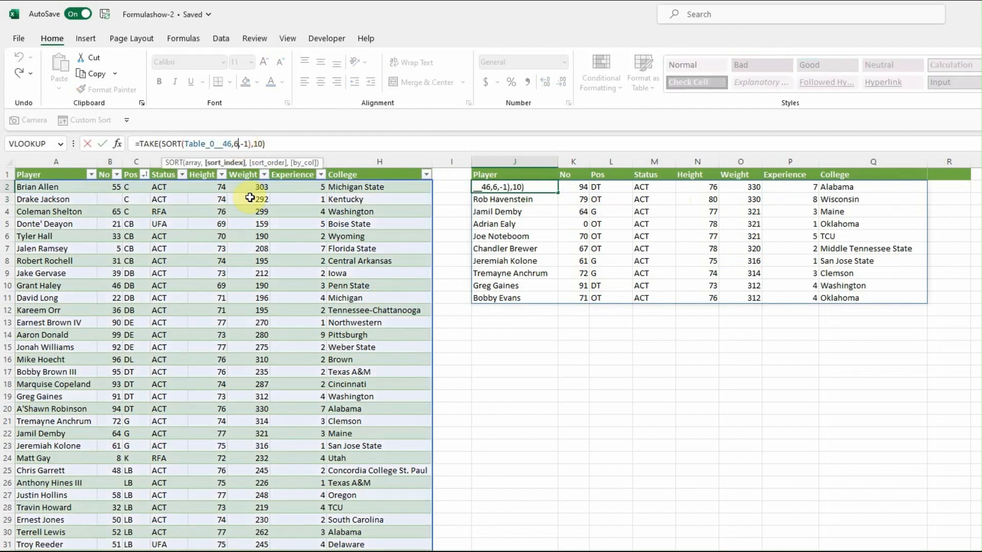
key("BackSpace")
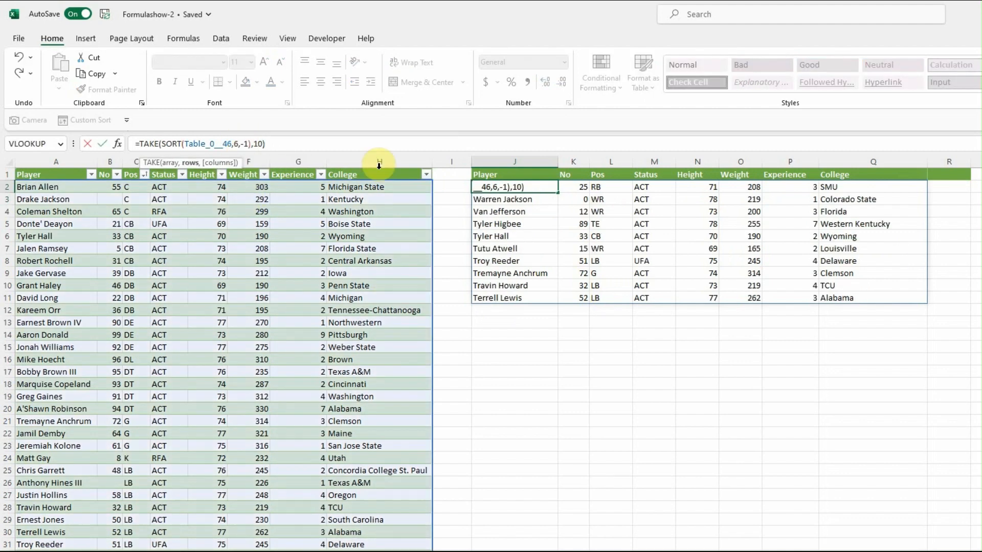
type(",1")
key("Return")
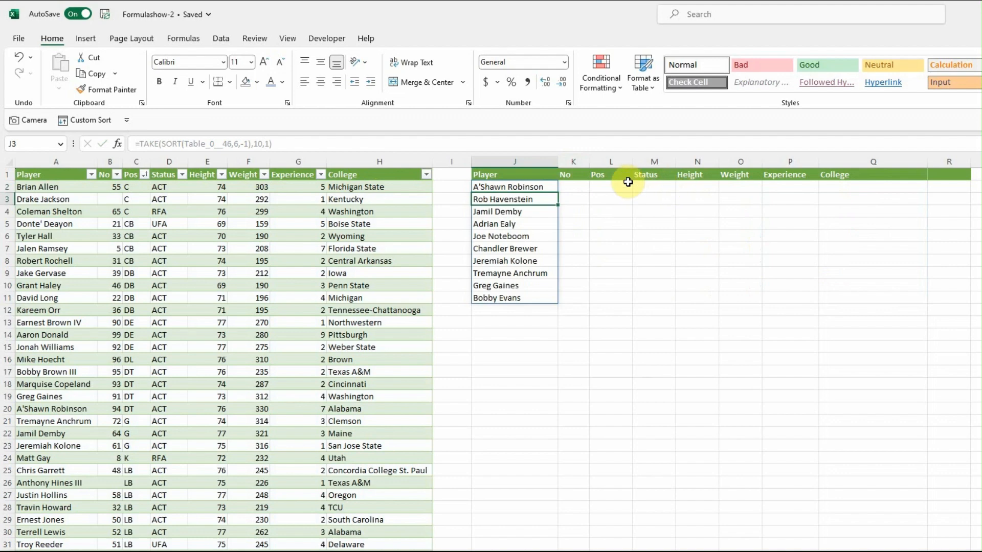
Start an XLOOKUP formula in L2 with J2 as the lookup value and the table's Player column as the lookup array.
left_click(612, 187)
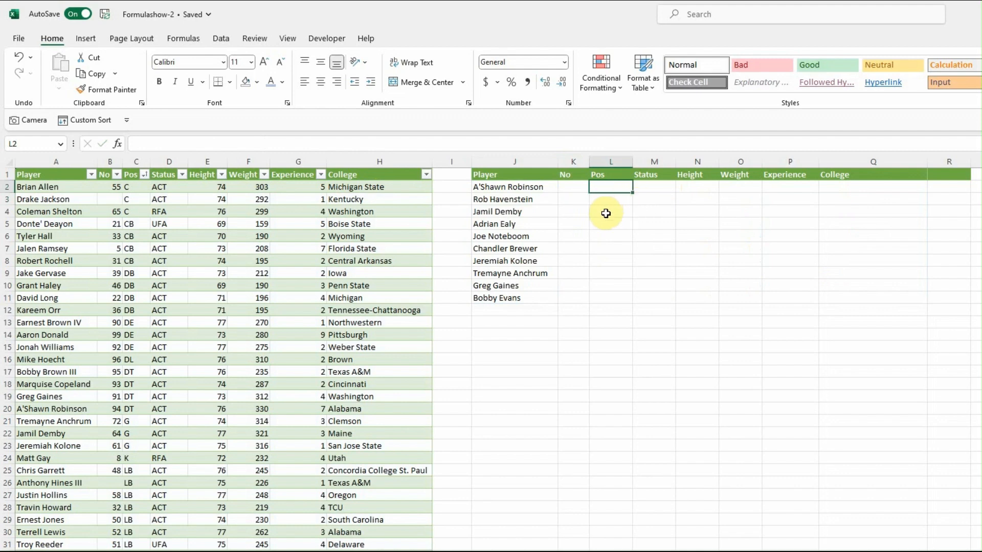
type("=XLOOKUP(")
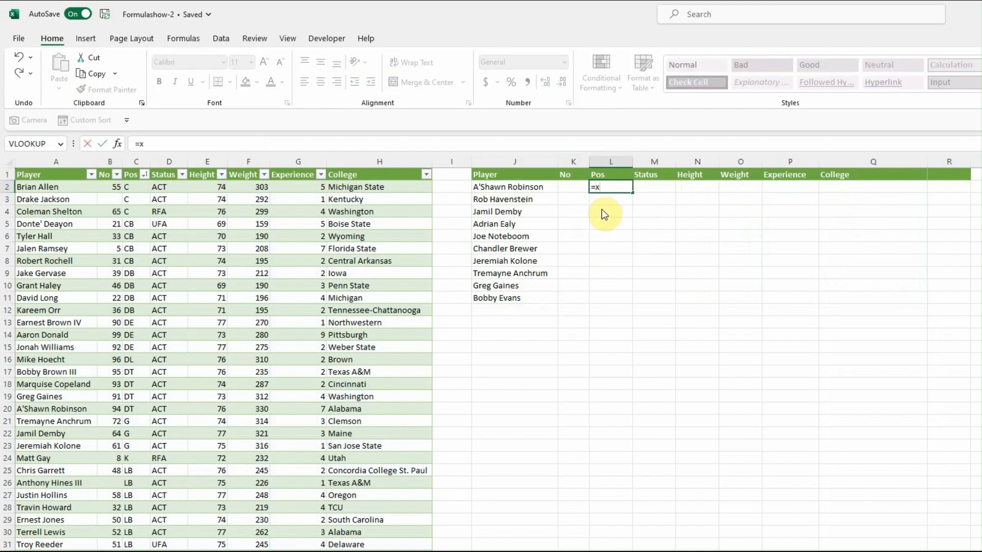
double_click(641, 212)
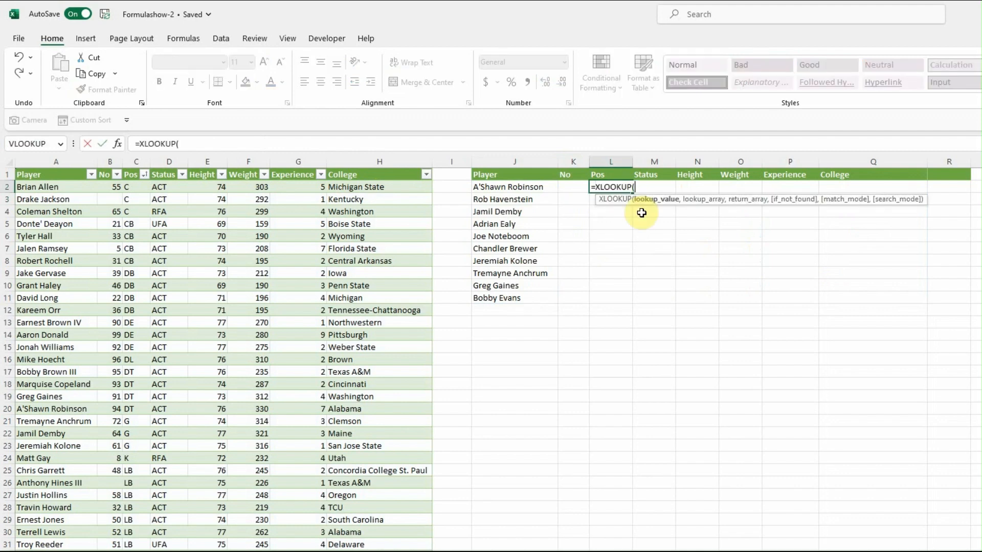
left_click(527, 187)
type(",")
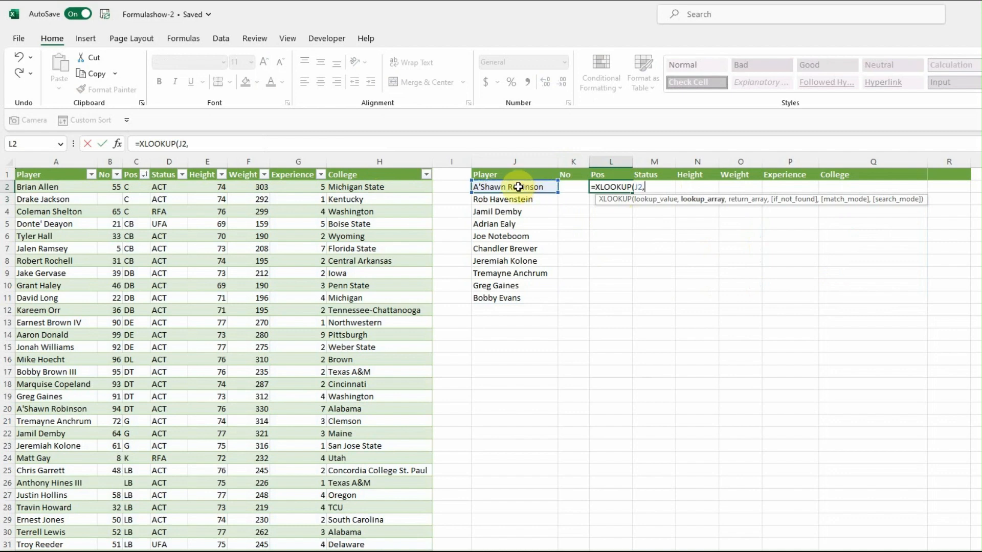
left_click(53, 185)
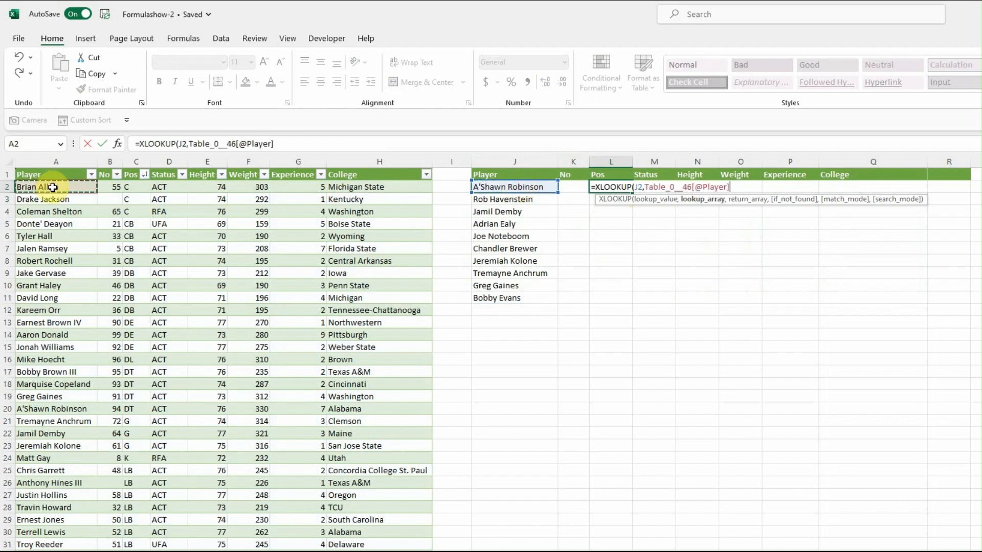
key("ctrl+shift+Down")
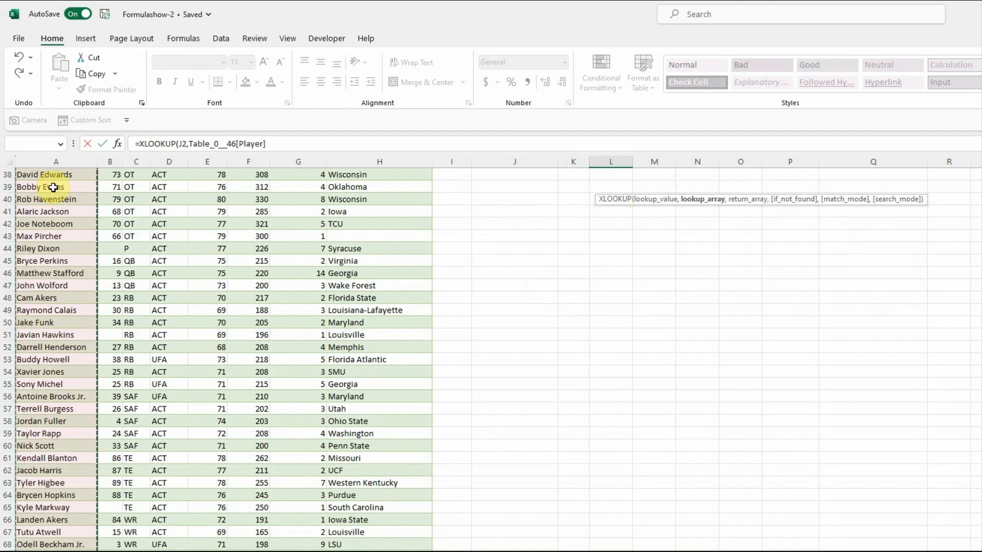
type(",")
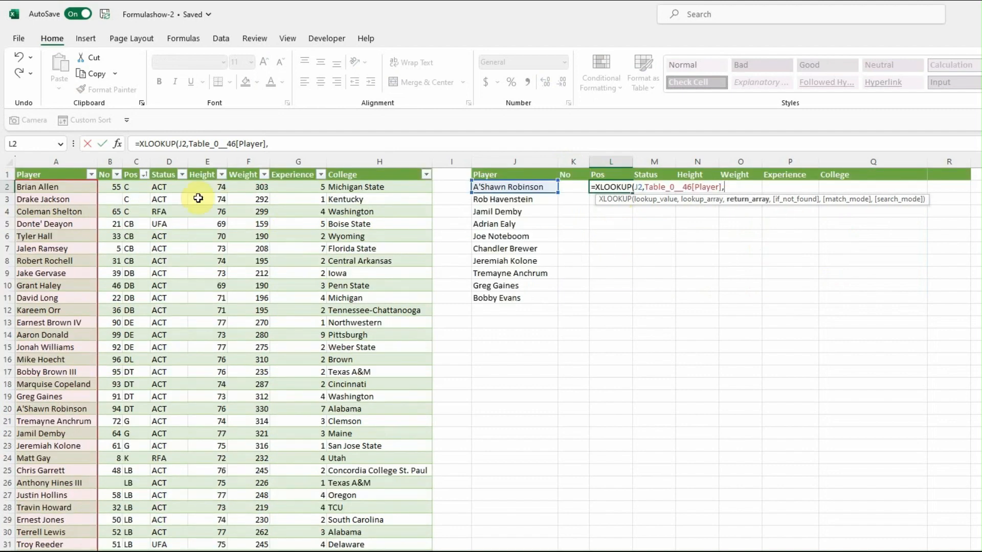
Set the table's Pos column as the XLOOKUP return array and fill the finished formula from L2 down to L11.
left_click(134, 185)
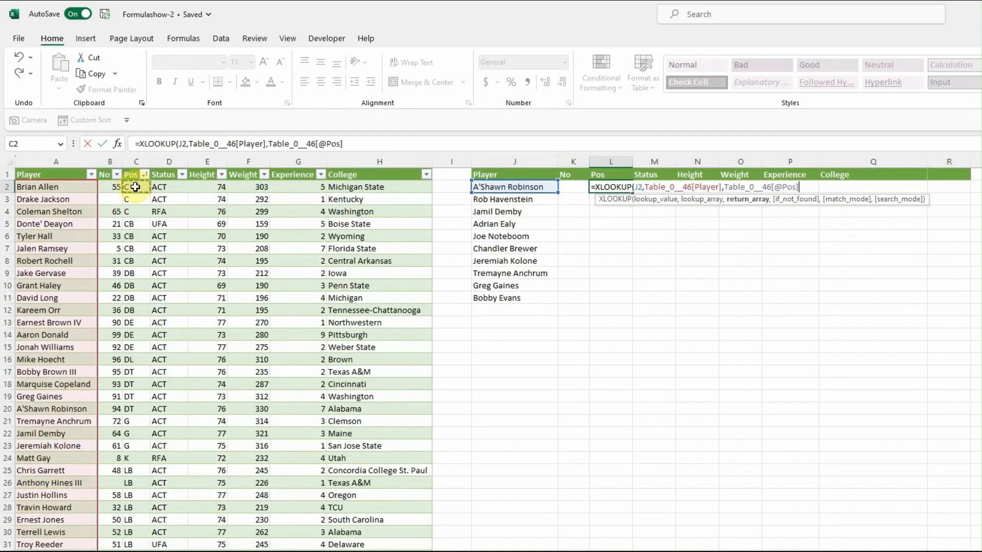
key("ctrl+shift+Down")
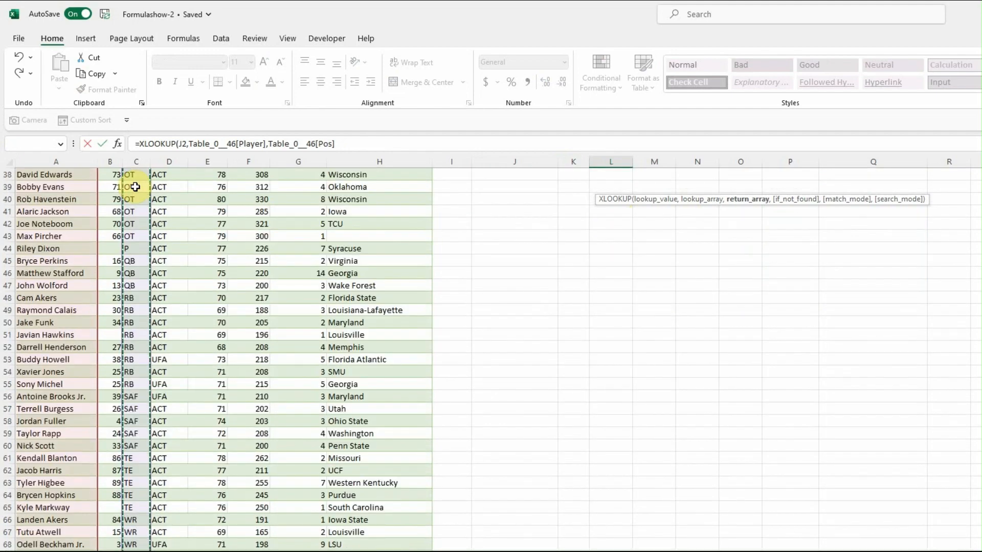
type(")")
scroll(335, 309, "up", 12)
key("ctrl+Return")
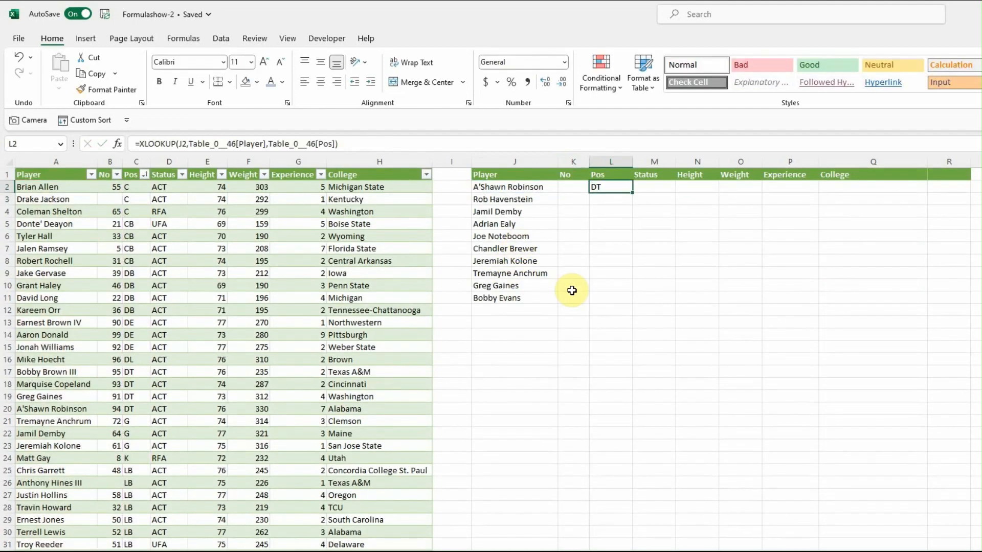
left_click_drag(632, 191, 633, 301)
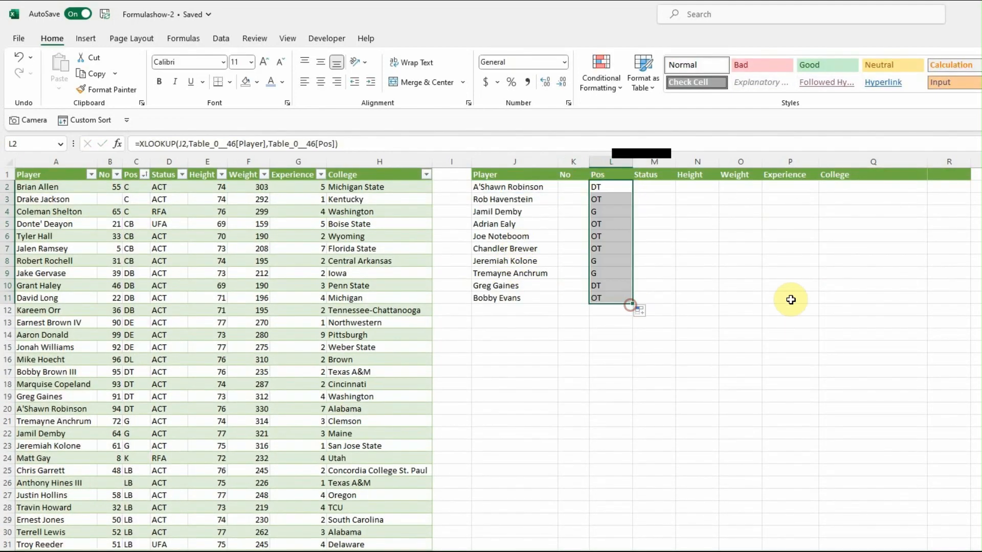